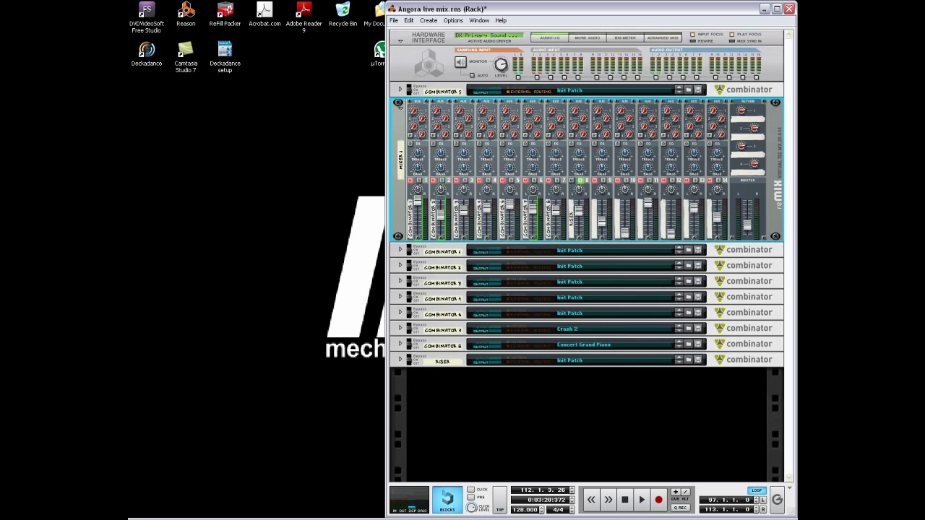
- In the Sequencer, move the song position to bar 97, then bring the rack back to the front
{"action": "left_click", "coordinate": [377, 510]}
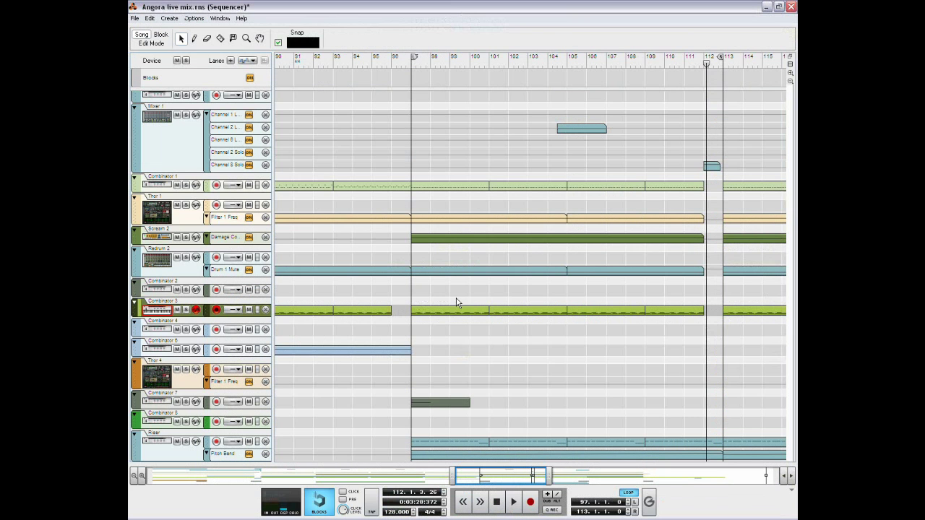
{"action": "left_click", "coordinate": [411, 64]}
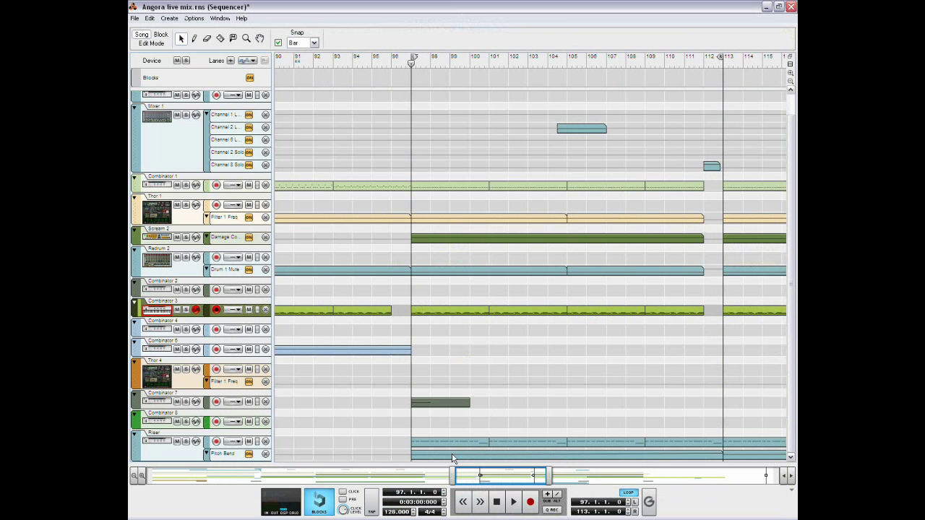
{"action": "left_click", "coordinate": [287, 516]}
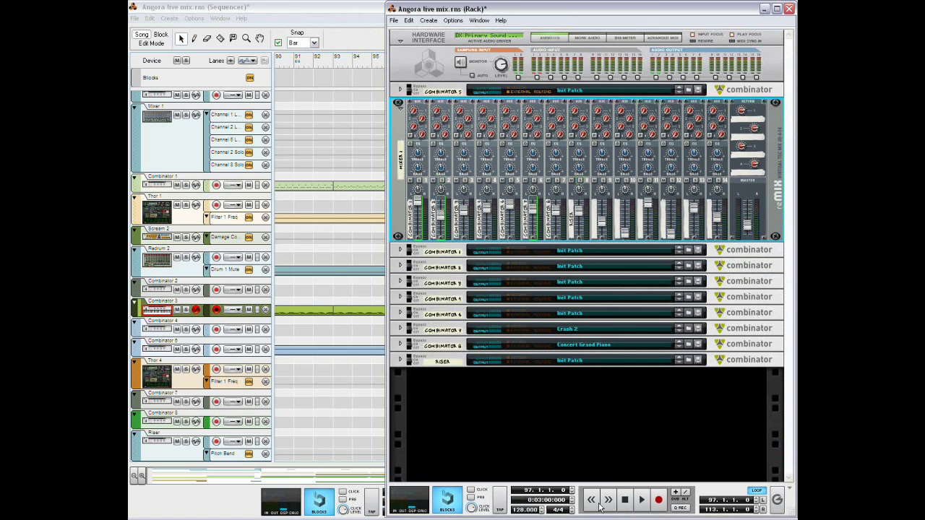
- Play from bar 97 with mixer channel 8 soloed, stop, then return to the rack
{"action": "left_click", "coordinate": [642, 499]}
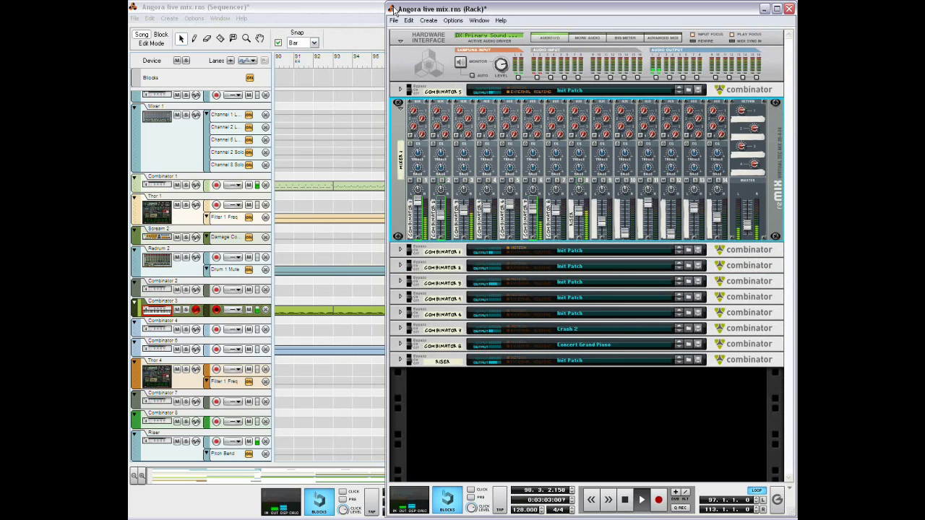
{"action": "left_click", "coordinate": [583, 180]}
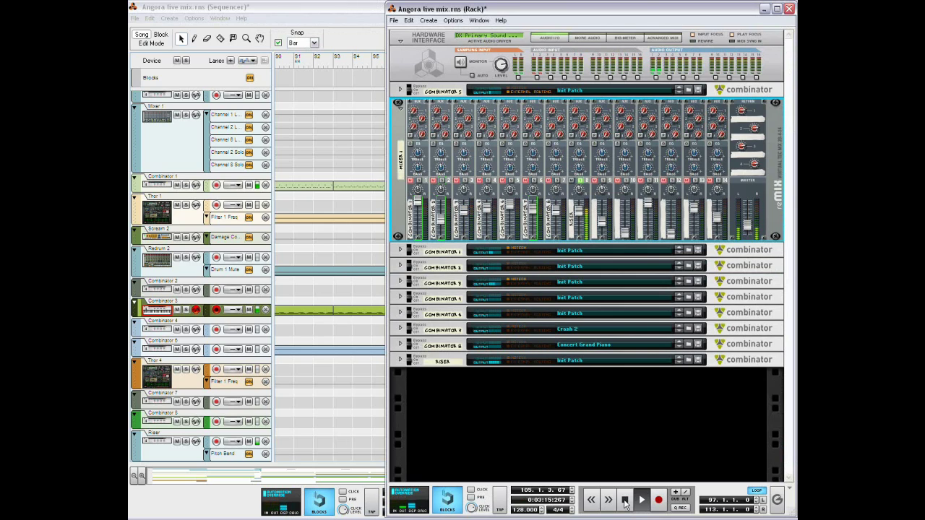
{"action": "left_click", "coordinate": [626, 500]}
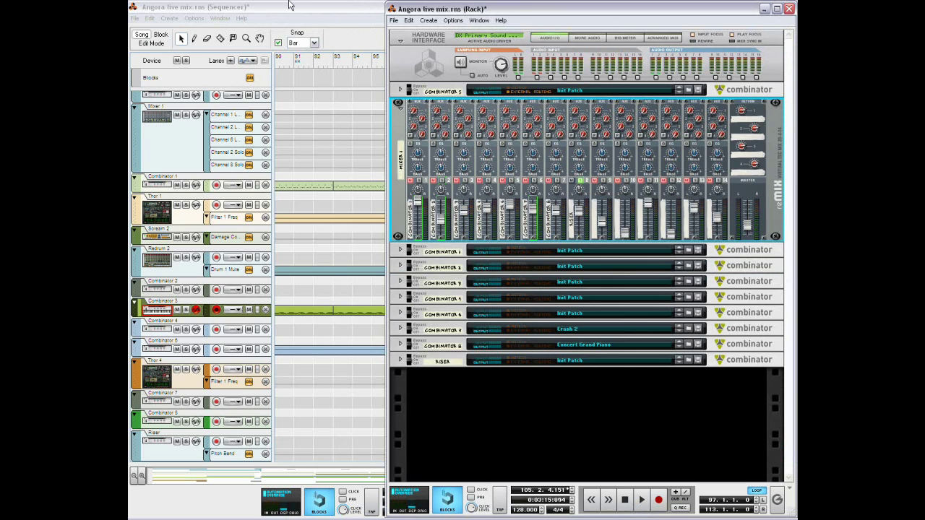
{"action": "left_click", "coordinate": [352, 7]}
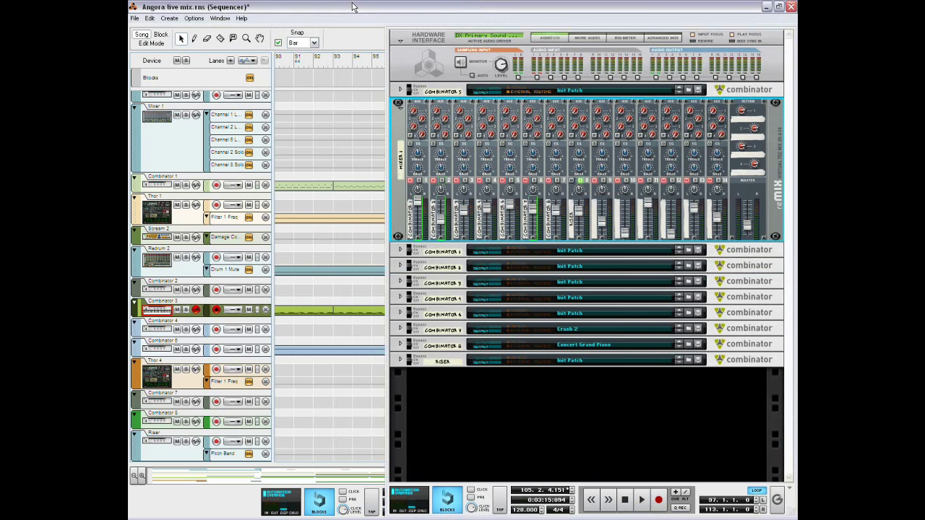
{"action": "key", "text": "F6"}
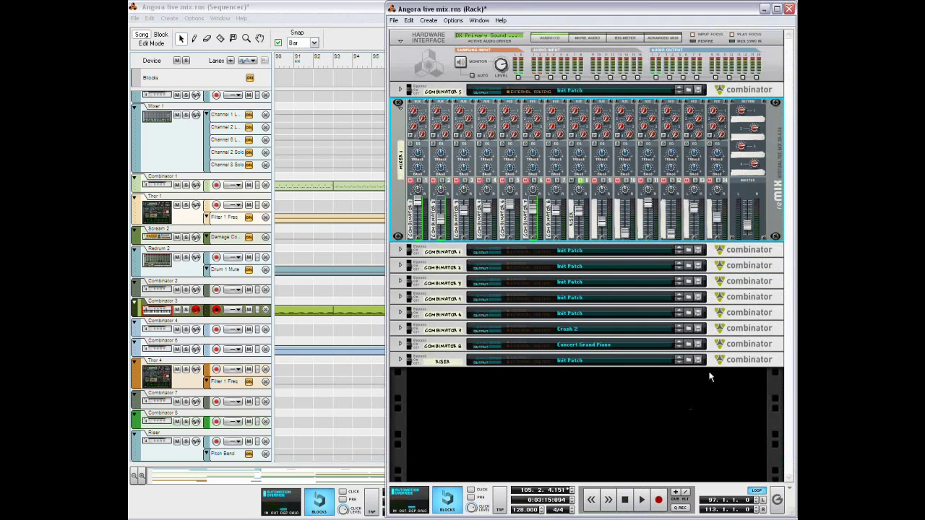
- Unfold the Riser combinator and bring up its device creation menu
{"action": "right_click", "coordinate": [718, 362]}
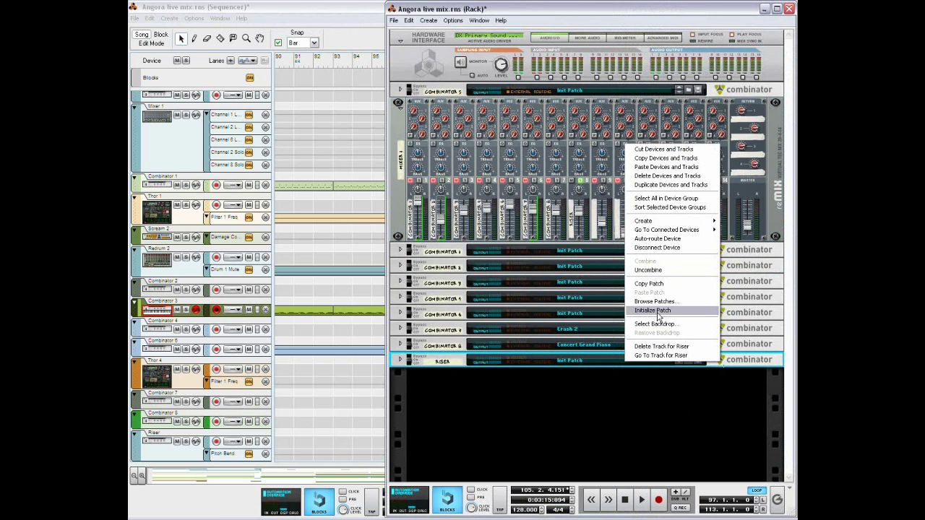
{"action": "left_click", "coordinate": [421, 361]}
{"action": "left_click", "coordinate": [401, 359]}
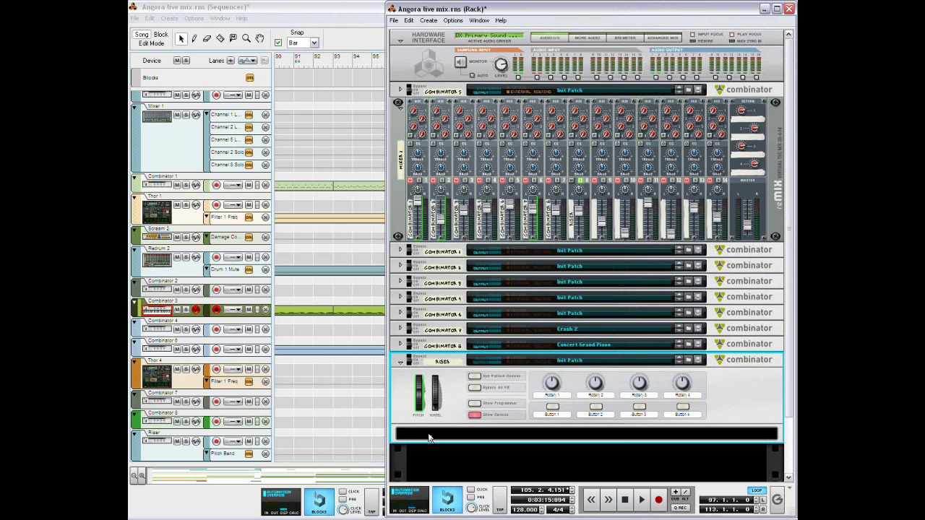
{"action": "right_click", "coordinate": [428, 438]}
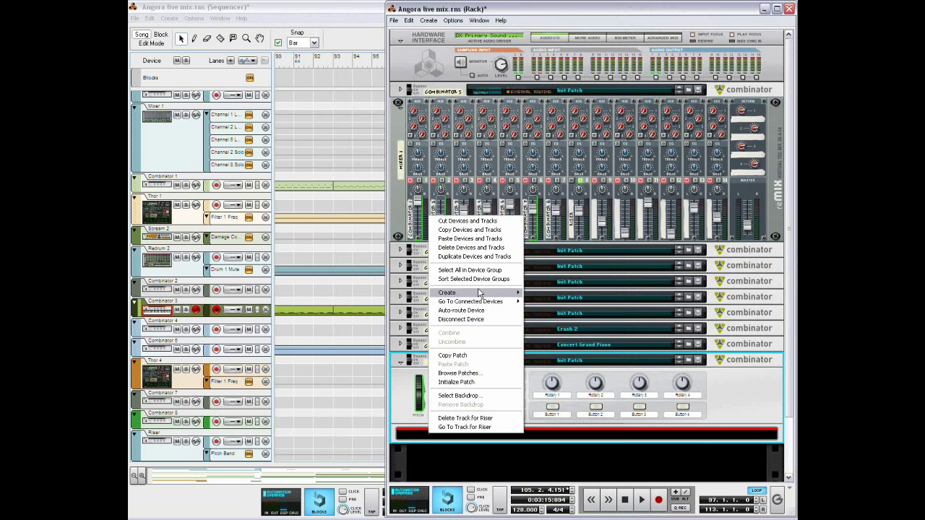
{"action": "mouse_move", "coordinate": [479, 293]}
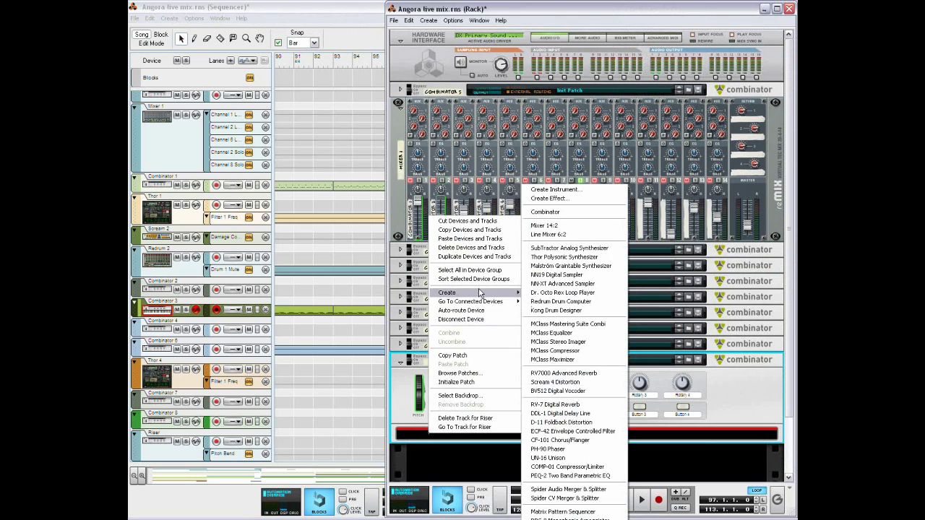
- Add Thor to the Riser and make oscillator 1 a Multi Osc with Oct Up+Dn detune
{"action": "left_click", "coordinate": [582, 259]}
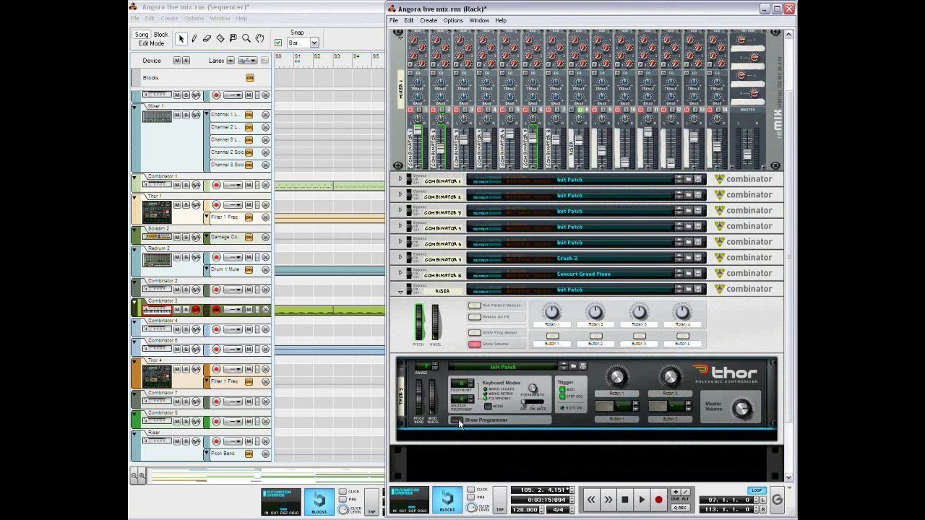
{"action": "left_click", "coordinate": [458, 419]}
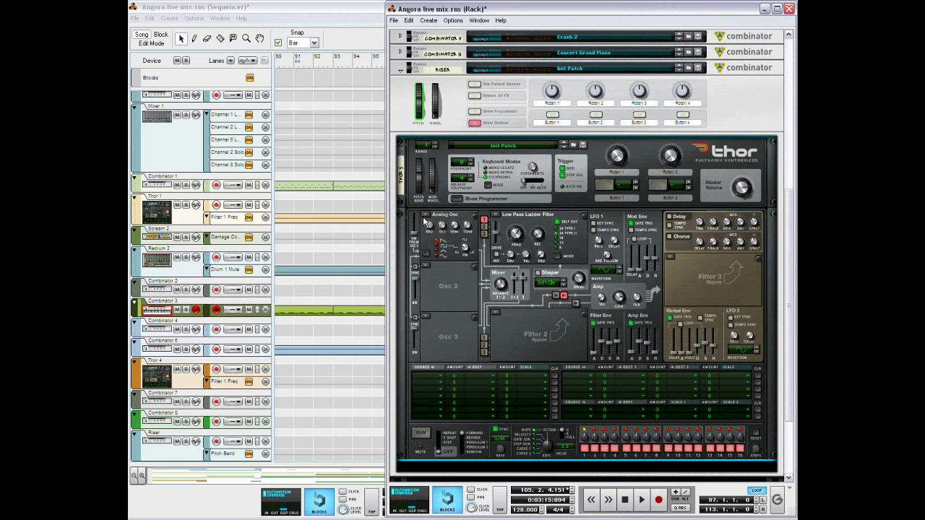
{"action": "left_click", "coordinate": [427, 221]}
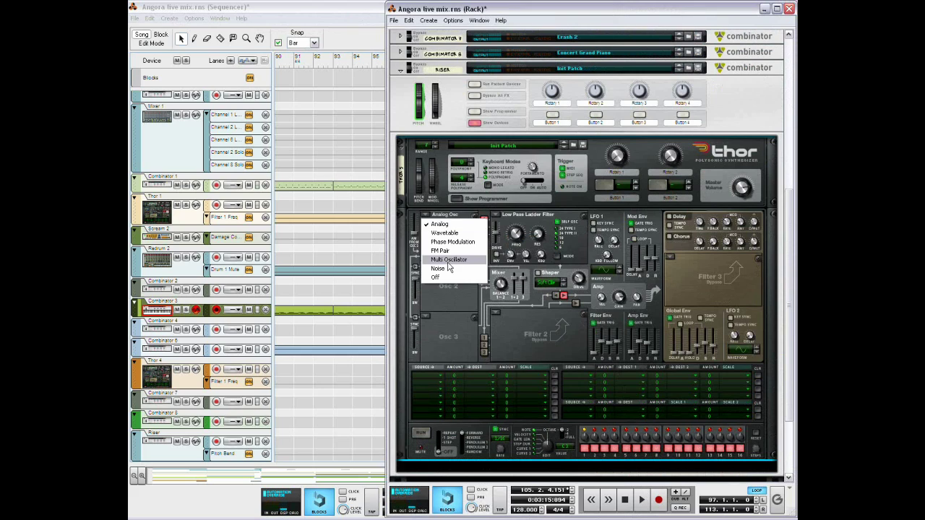
{"action": "left_click", "coordinate": [448, 262]}
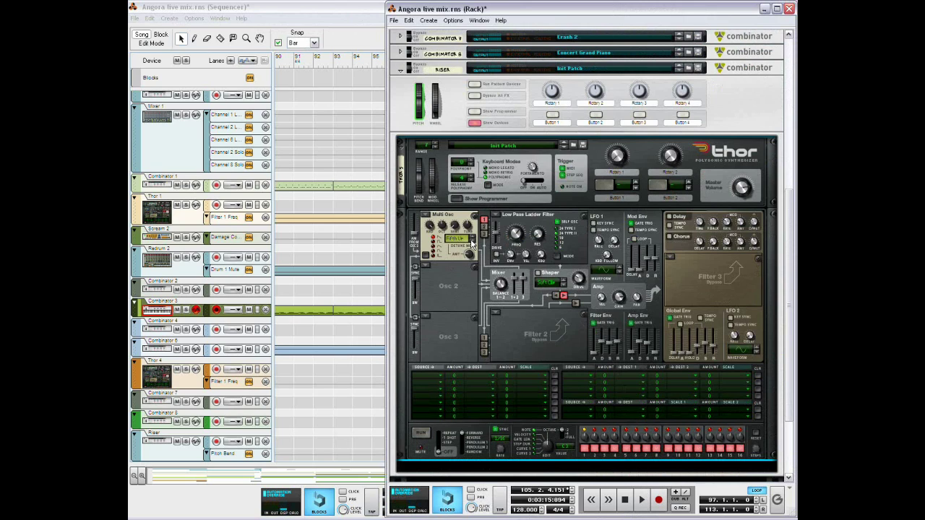
{"action": "left_click", "coordinate": [471, 244]}
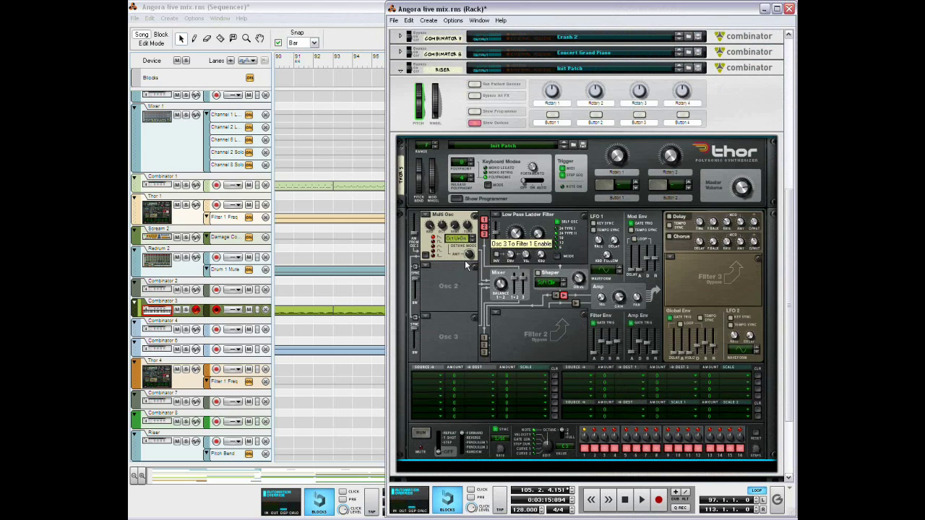
- Load a Multi Osc into Thor's oscillator 2 and raise its detune amount from 24 to 34
{"action": "left_click", "coordinate": [434, 269]}
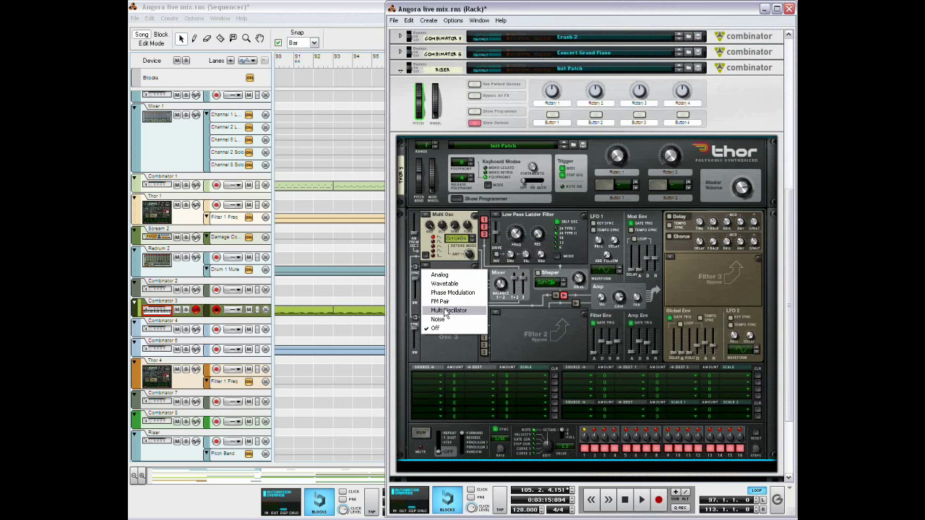
{"action": "left_click", "coordinate": [448, 310]}
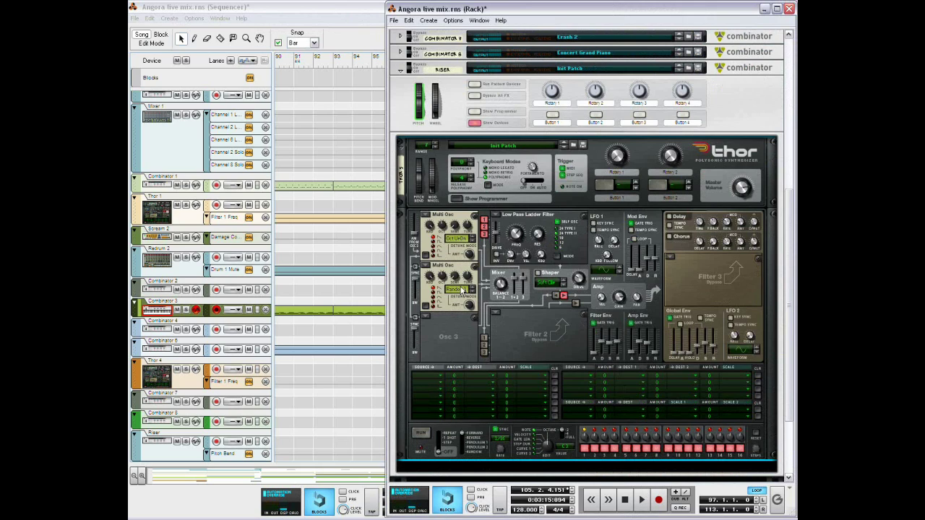
{"action": "mouse_move", "coordinate": [443, 276]}
{"action": "mouse_move", "coordinate": [468, 308]}
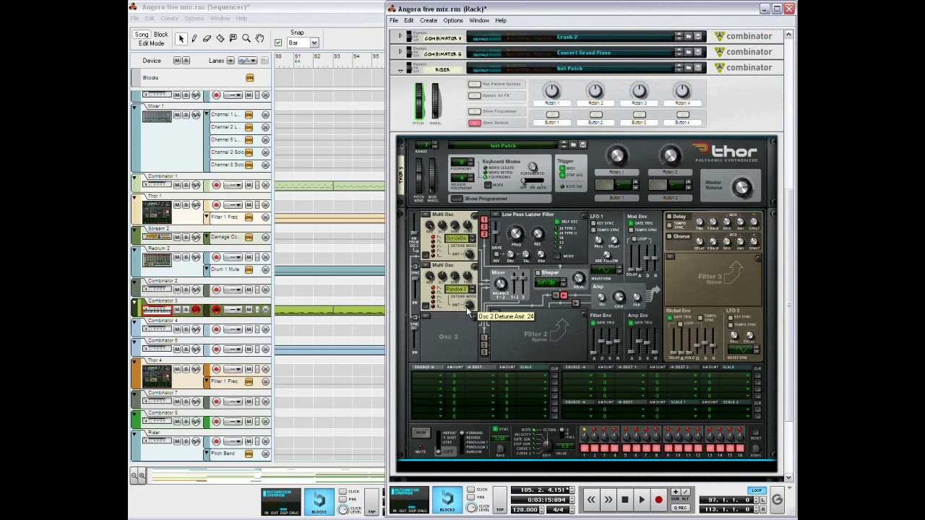
{"action": "left_click_drag", "start_coordinate": [468, 308], "coordinate": [470, 299]}
- Load an Analog Osc into oscillator 3 with pulse width 27 and octave 6
{"action": "left_click", "coordinate": [420, 316]}
{"action": "left_click", "coordinate": [452, 329]}
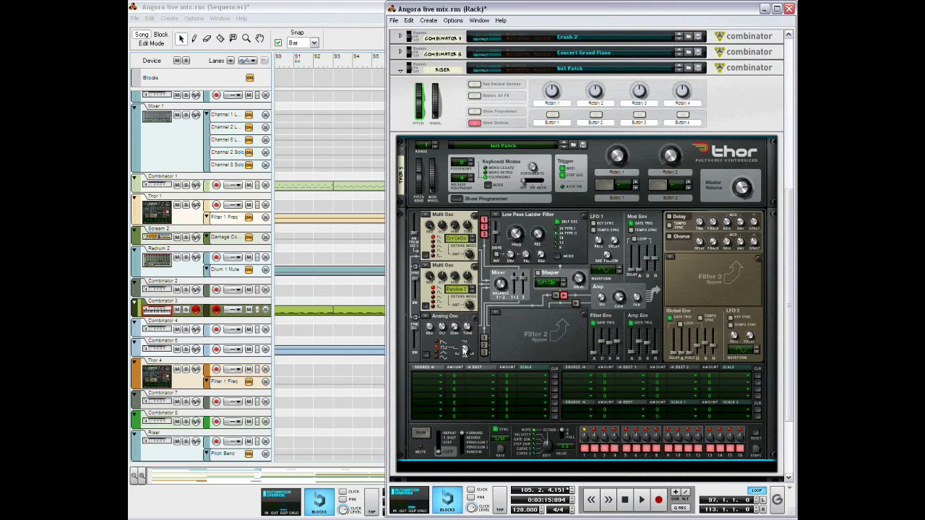
{"action": "mouse_move", "coordinate": [466, 352]}
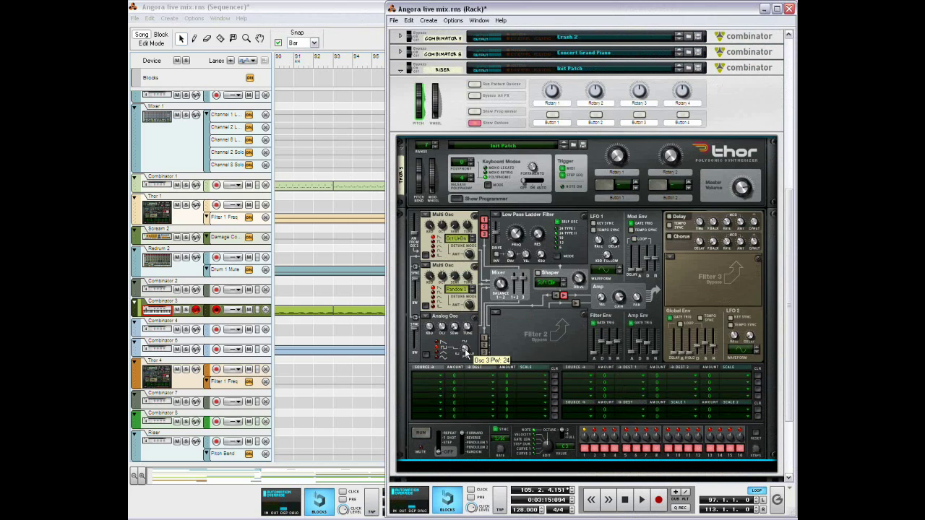
{"action": "left_click_drag", "start_coordinate": [465, 350], "coordinate": [465, 347]}
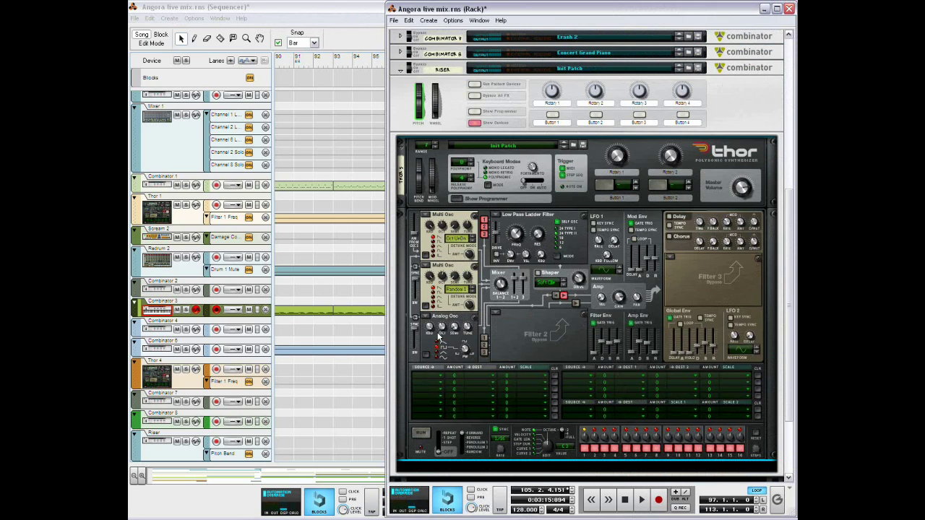
{"action": "mouse_move", "coordinate": [440, 335]}
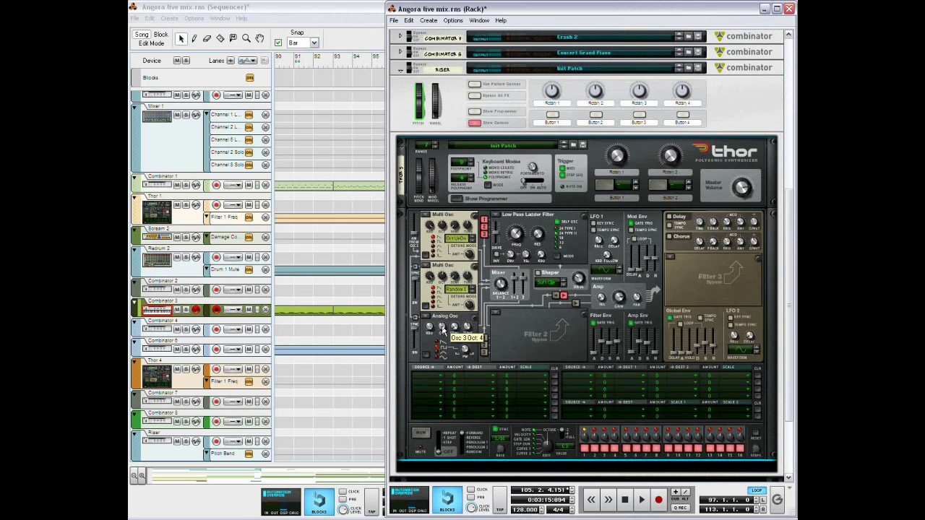
{"action": "left_click_drag", "start_coordinate": [445, 326], "coordinate": [446, 326]}
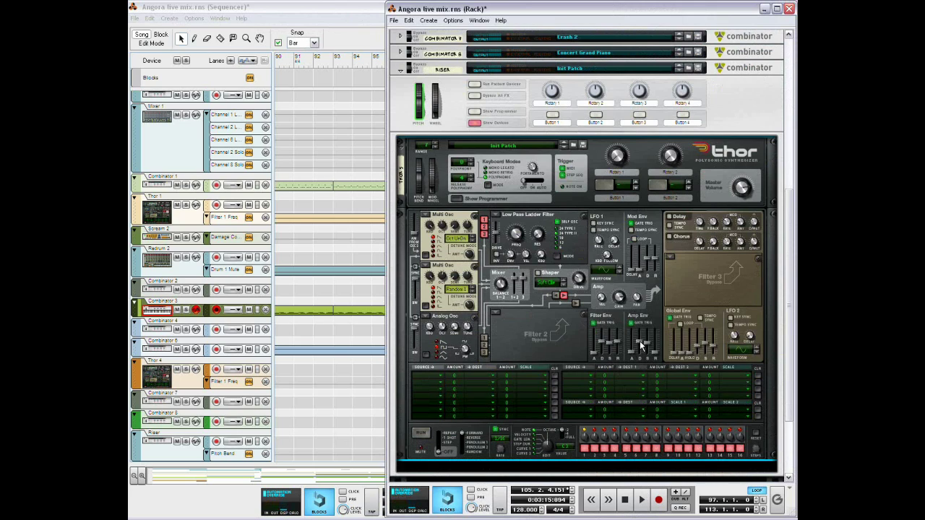
- Set Thor's amp envelope sustain to 0 dB and attack to about 164 ms
{"action": "left_click_drag", "start_coordinate": [641, 347], "coordinate": [651, 316]}
{"action": "mouse_move", "coordinate": [633, 356]}
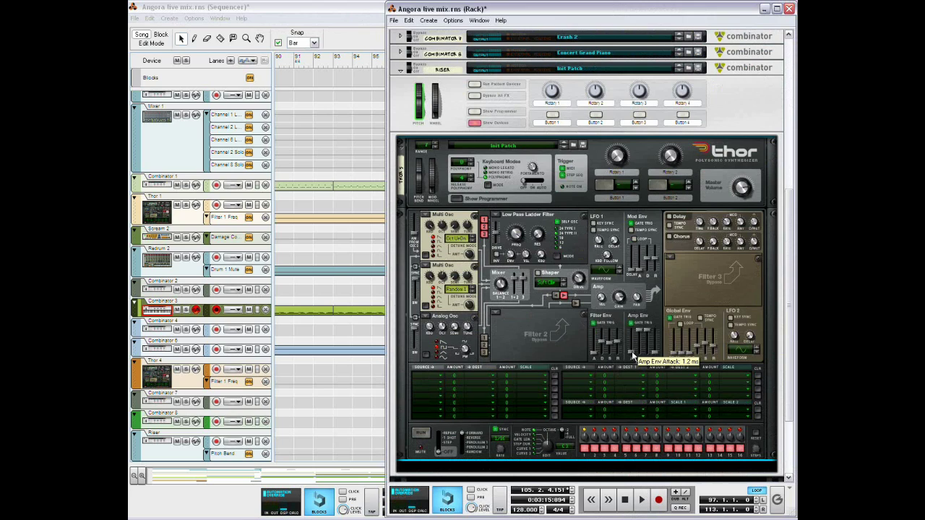
{"action": "left_click_drag", "start_coordinate": [632, 350], "coordinate": [632, 346]}
{"action": "mouse_move", "coordinate": [632, 348]}
{"action": "scroll", "coordinate": [634, 344], "scroll_direction": "down", "scroll_amount": 2}
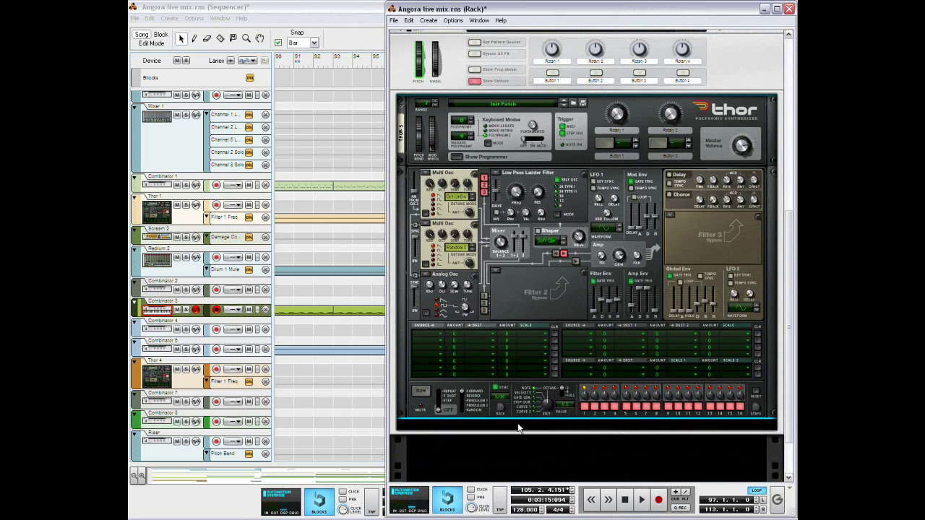
- Insert a UN-16 Unison after Thor and turn its detune down to 8
{"action": "left_click", "coordinate": [518, 428]}
{"action": "right_click", "coordinate": [517, 427]}
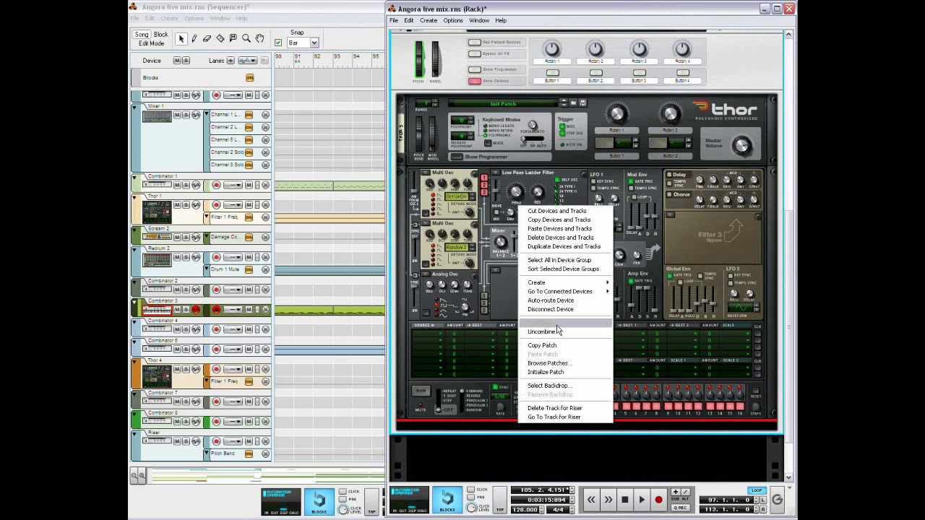
{"action": "mouse_move", "coordinate": [571, 283]}
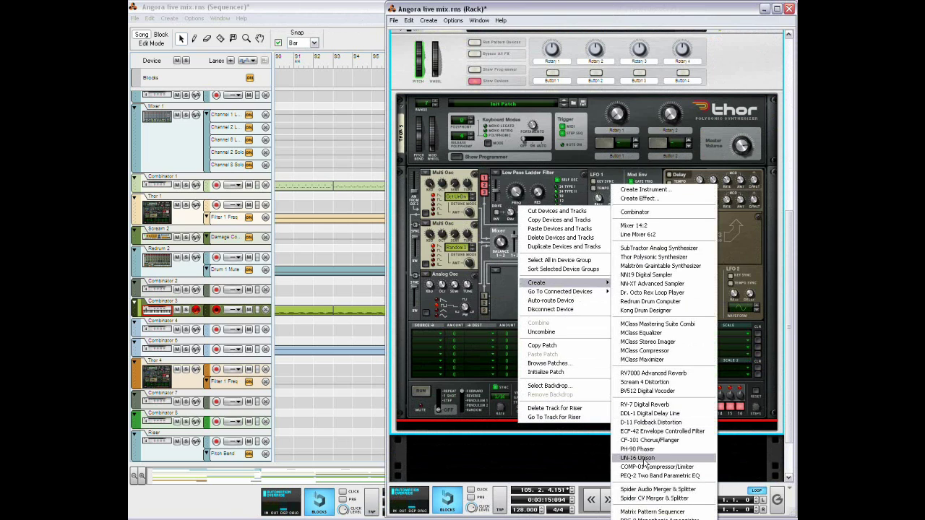
{"action": "key", "text": "Return"}
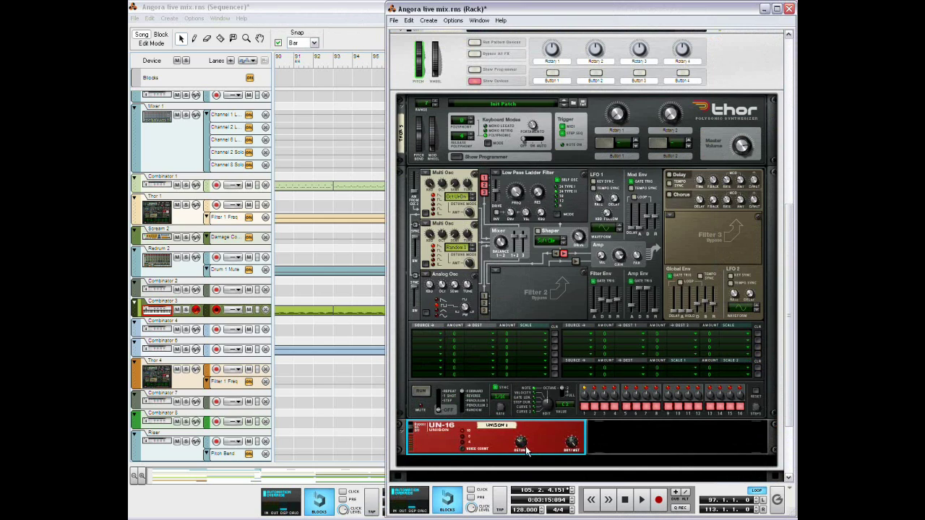
{"action": "scroll", "coordinate": [525, 453], "scroll_direction": "down", "scroll_amount": 3}
{"action": "scroll", "coordinate": [525, 453], "scroll_direction": "up", "scroll_amount": 20}
{"action": "left_click_drag", "start_coordinate": [528, 461], "coordinate": [529, 466]}
- Add an RV-7 Digital Reverb to the Riser chain with dry/wet set to 18
{"action": "right_click", "coordinate": [614, 437]}
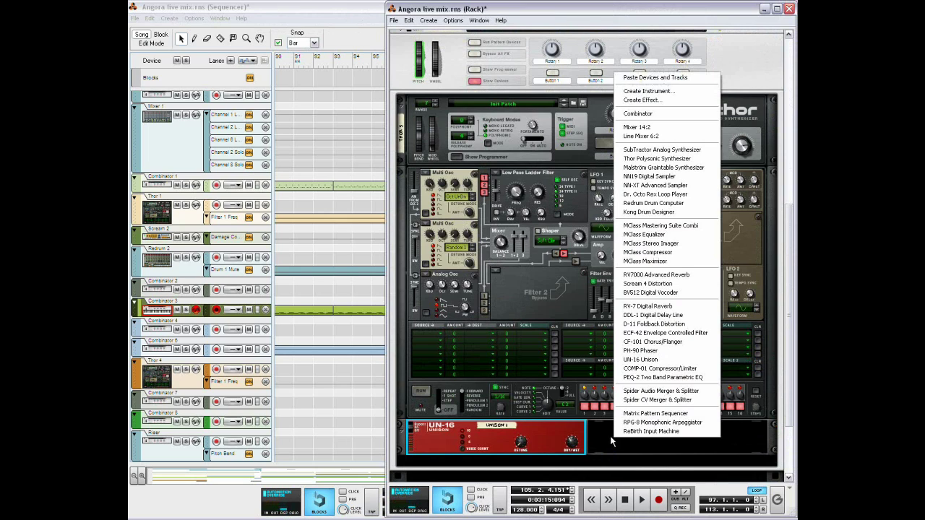
{"action": "left_click", "coordinate": [671, 307]}
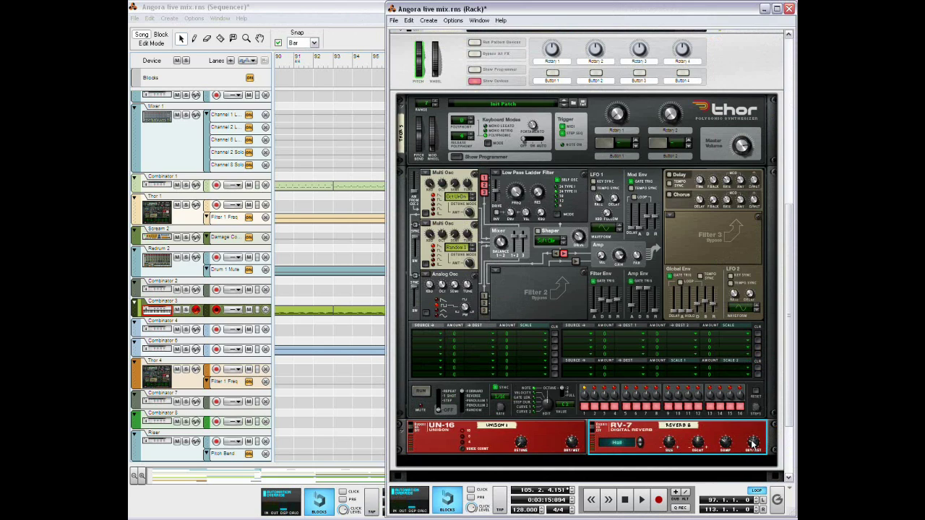
{"action": "left_click_drag", "start_coordinate": [751, 442], "coordinate": [754, 449]}
- Open the Riser clip at bar 97 in Edit Mode, select its notes, then return to arrange view
{"action": "left_click", "coordinate": [347, 9]}
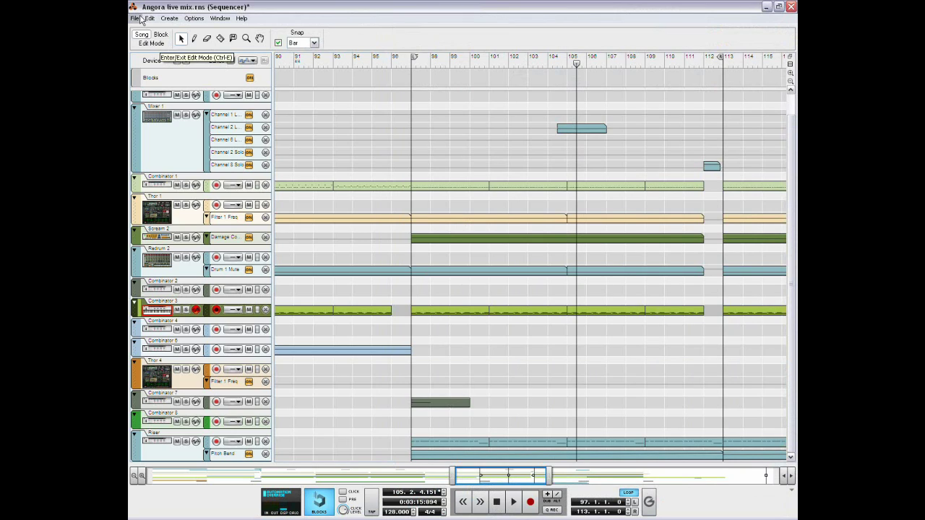
{"action": "left_click", "coordinate": [453, 444]}
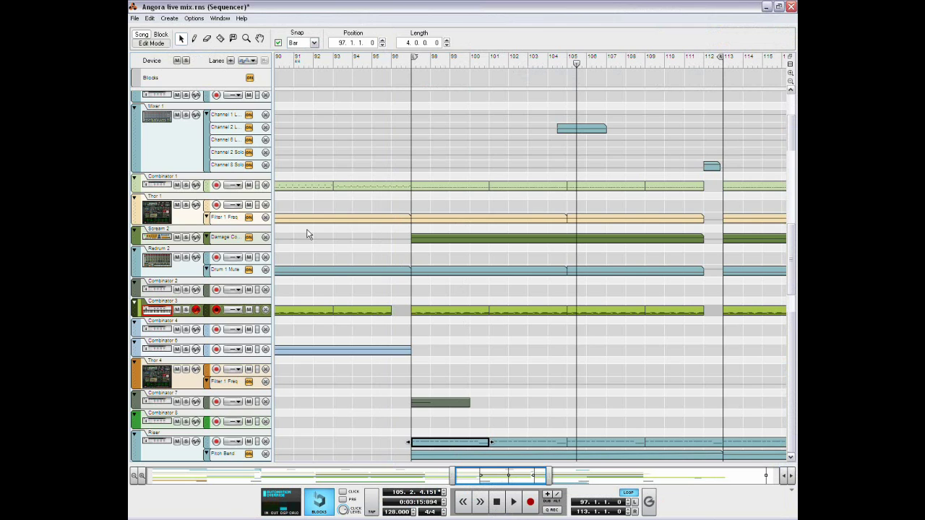
{"action": "key", "text": "ctrl+e"}
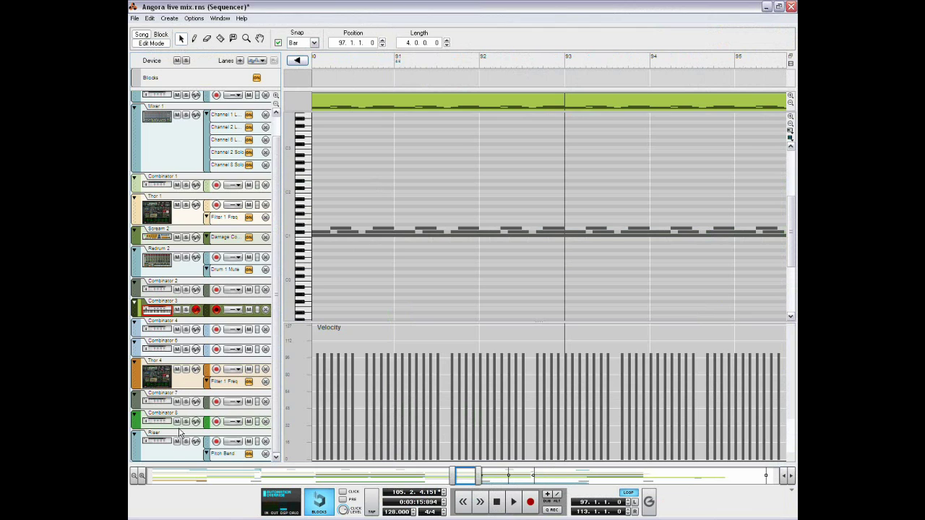
{"action": "left_click", "coordinate": [169, 452]}
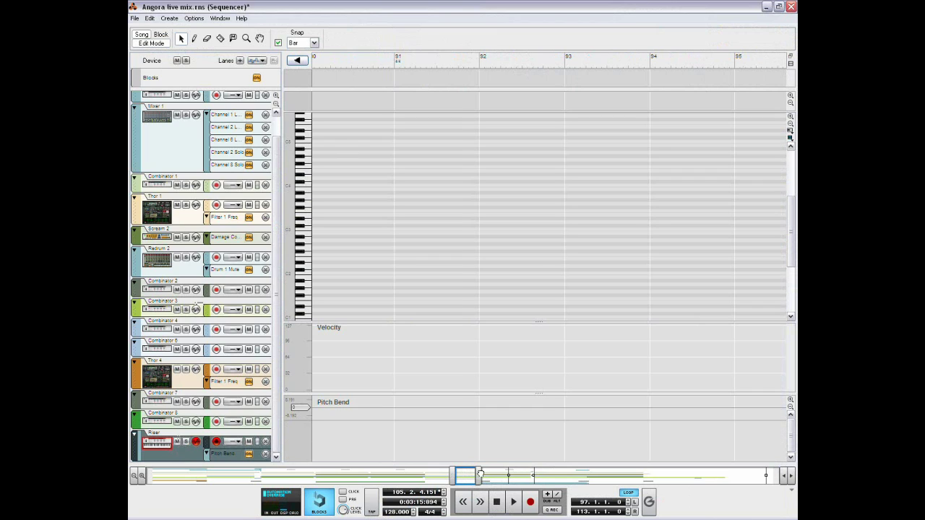
{"action": "left_click_drag", "start_coordinate": [477, 475], "coordinate": [499, 475]}
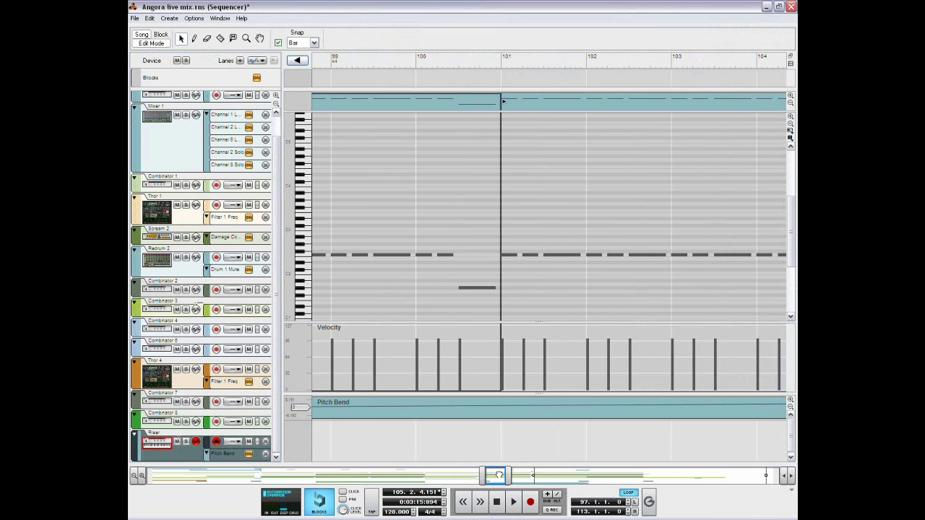
{"action": "left_click", "coordinate": [305, 234]}
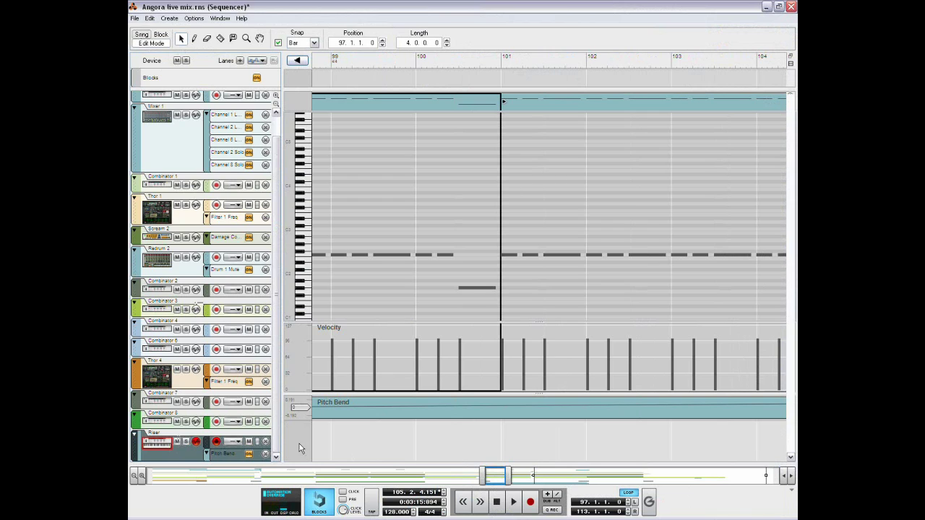
{"action": "key", "text": "ctrl+e"}
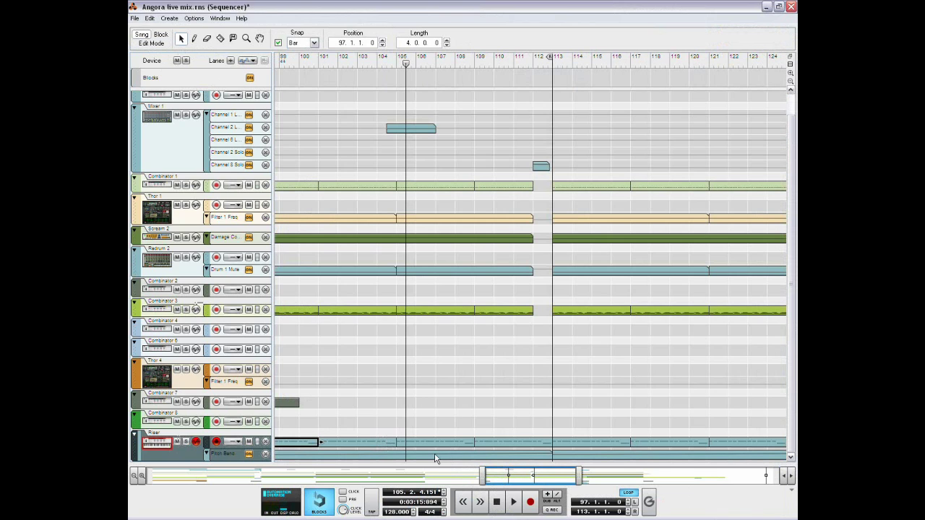
{"action": "left_click_drag", "start_coordinate": [497, 482], "coordinate": [482, 471]}
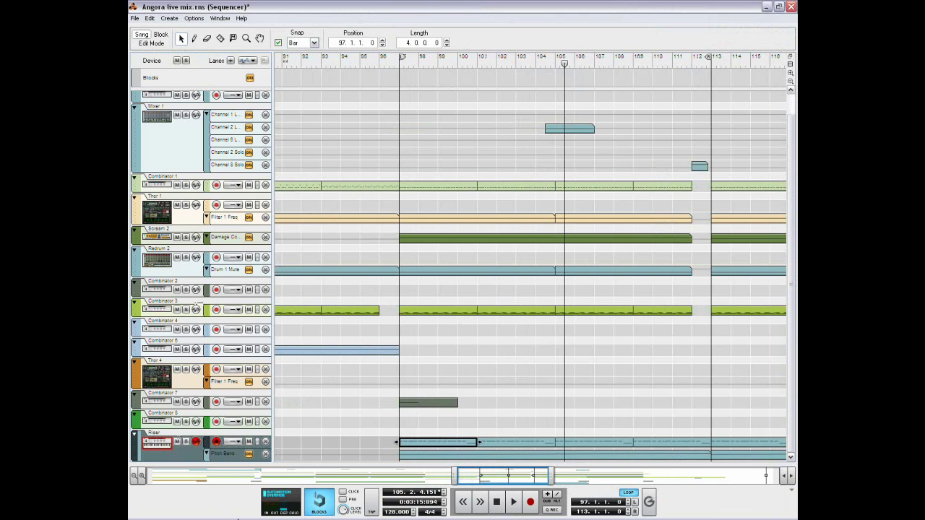
- Bring the Riser rack back up and select Thor to raise its pitch bend range to 24
{"action": "key", "text": "alt+Tab"}
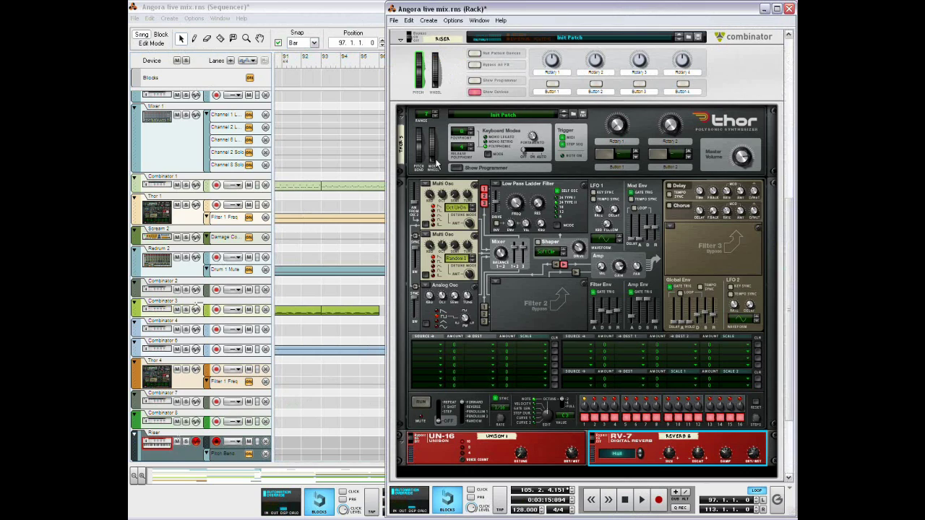
{"action": "left_click", "coordinate": [436, 112]}
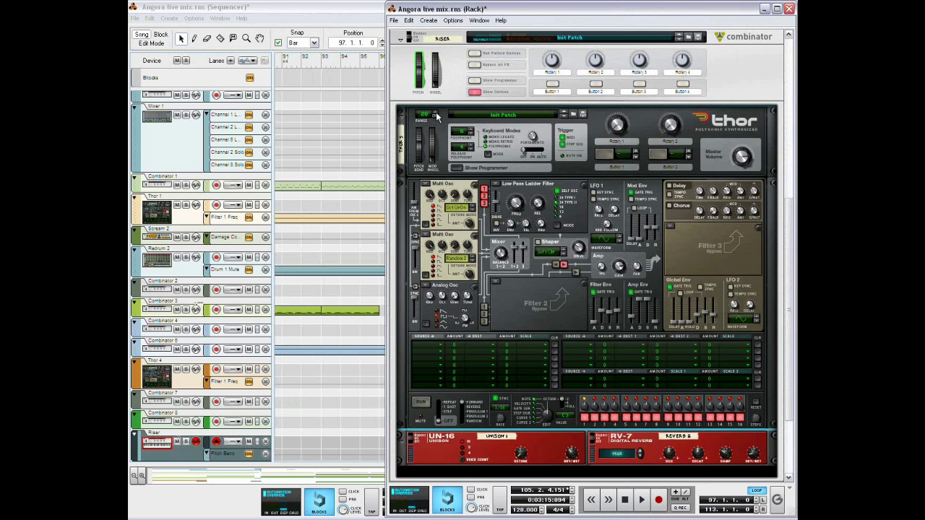